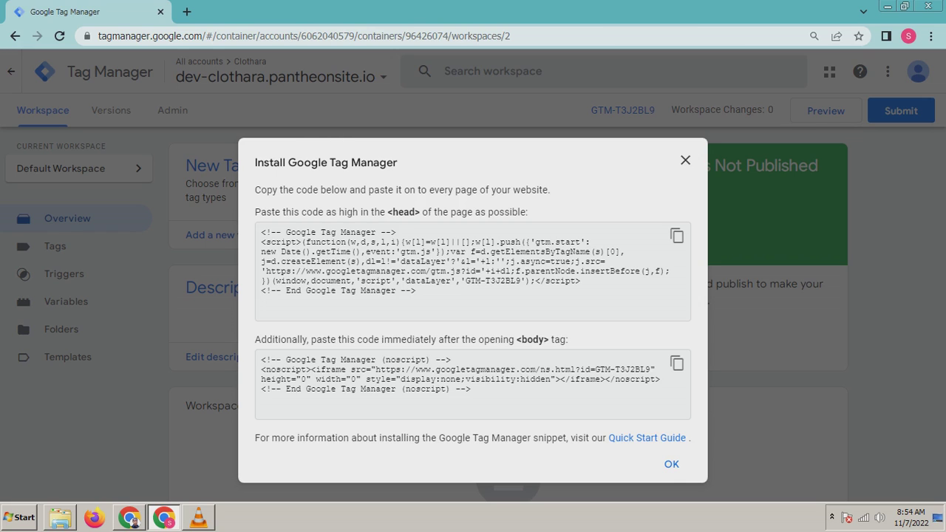
Step: Copy the Google Tag Manager head snippet and switch to the WordPress theme editor with header.php open
left_click(676, 235)
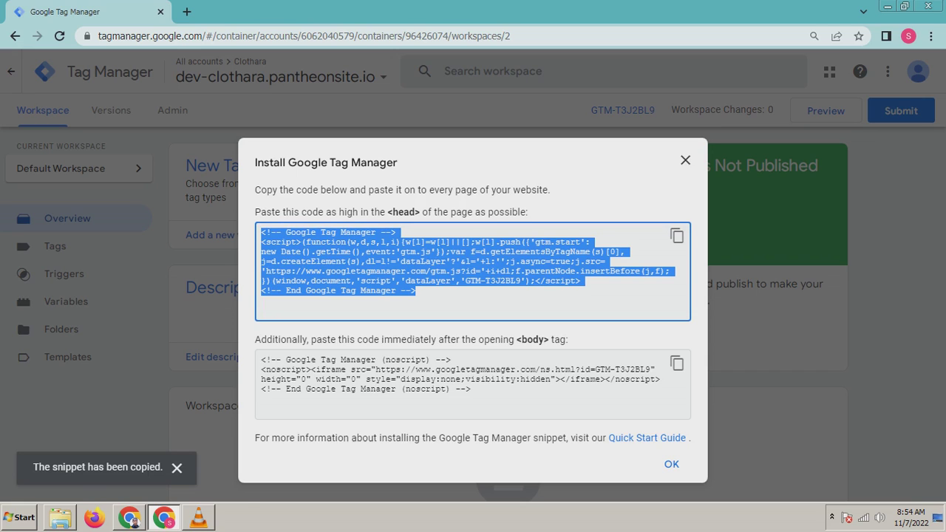
mouse_move(129, 517)
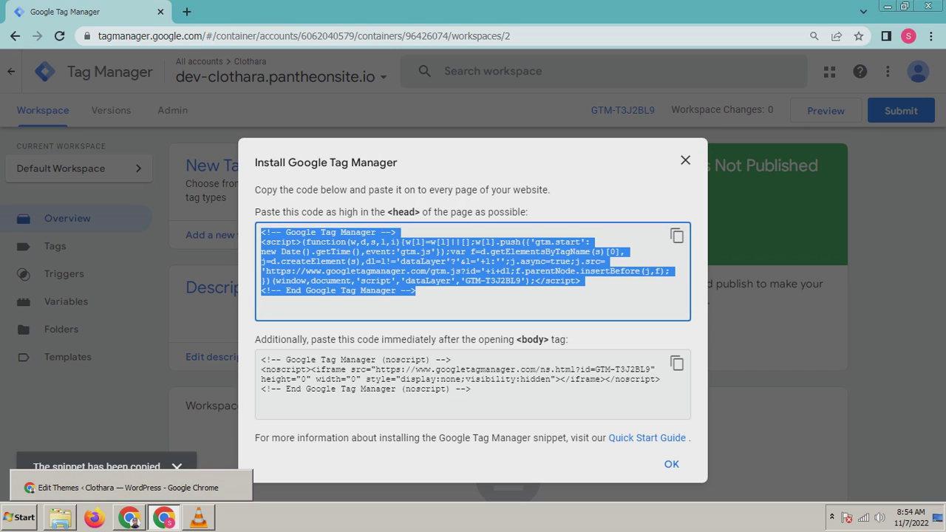
left_click(122, 488)
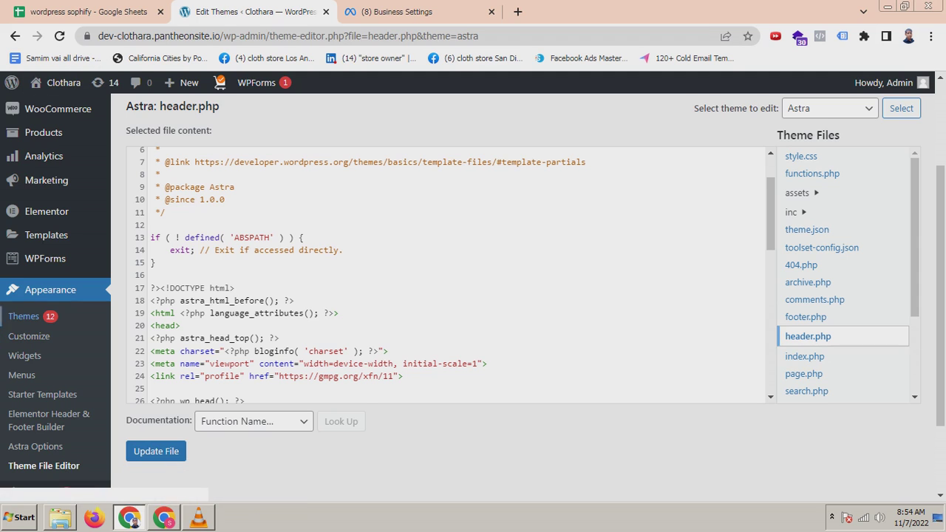
Step: Paste the copied snippet on a new line directly after the opening head tag in header.php and try to update the file
scroll(473, 296, "down", 2)
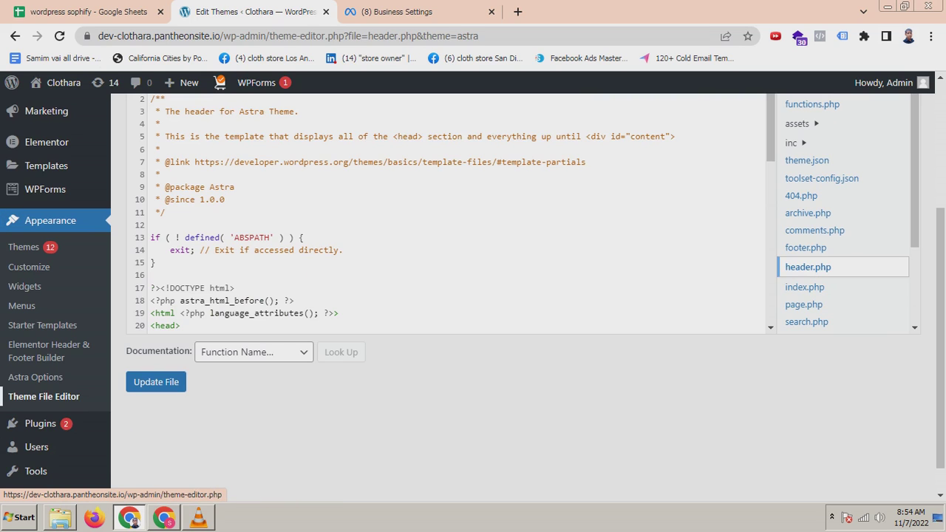
scroll(473, 295, "up", 2)
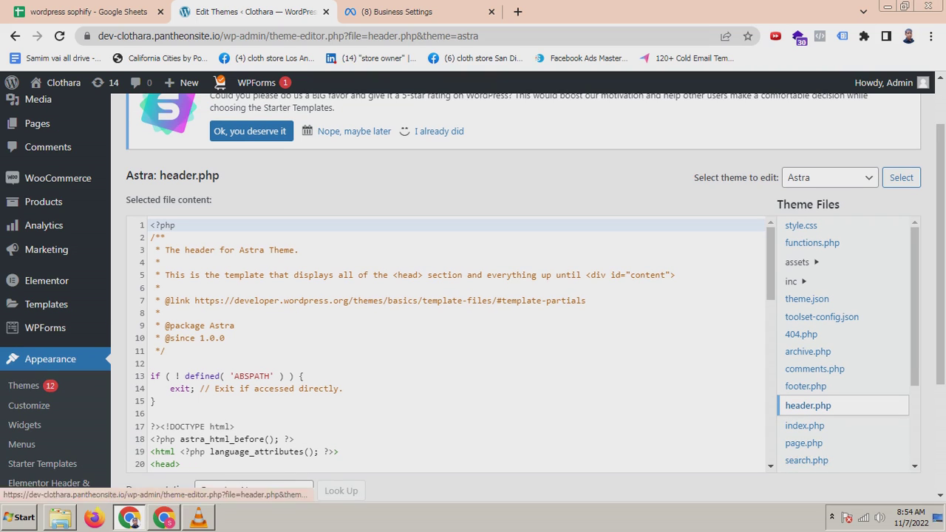
scroll(473, 296, "down", 1)
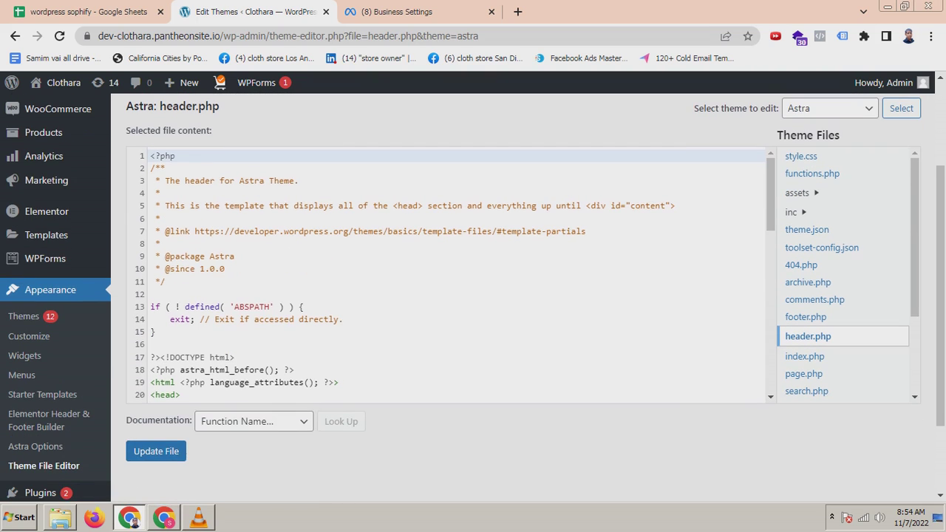
scroll(444, 273, "down", 2)
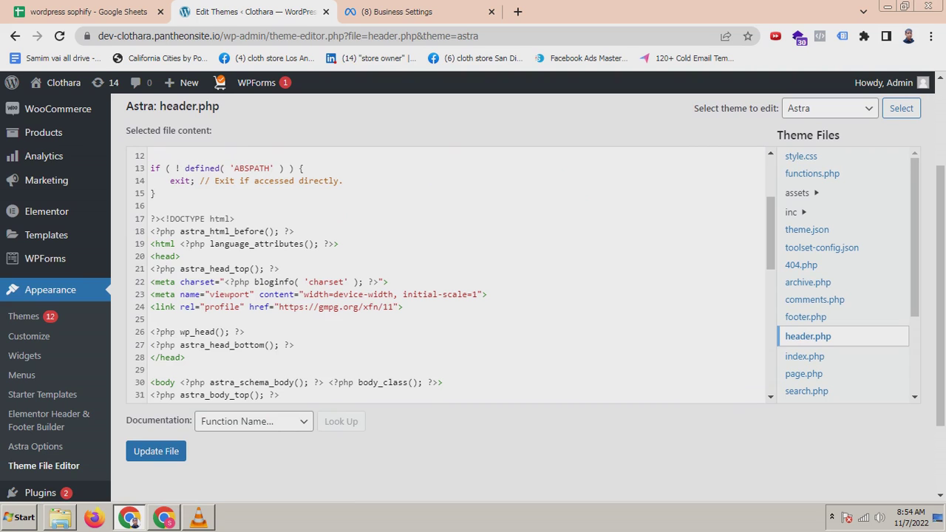
scroll(443, 274, "up", 2)
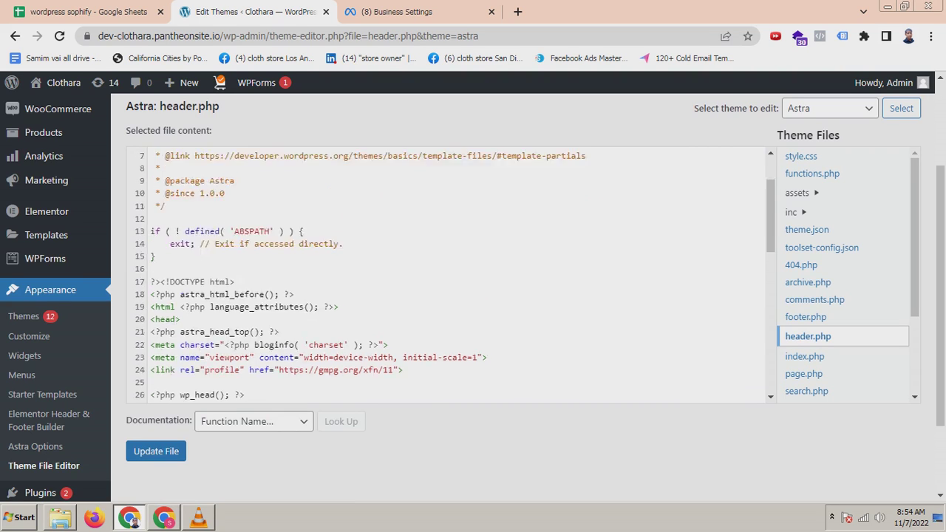
scroll(444, 274, "down", 1)
left_click(180, 325)
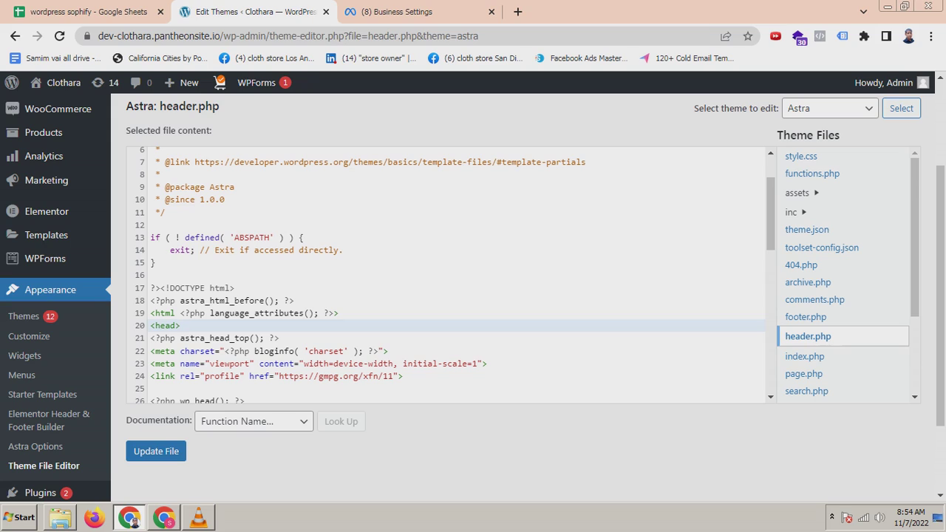
key("Return")
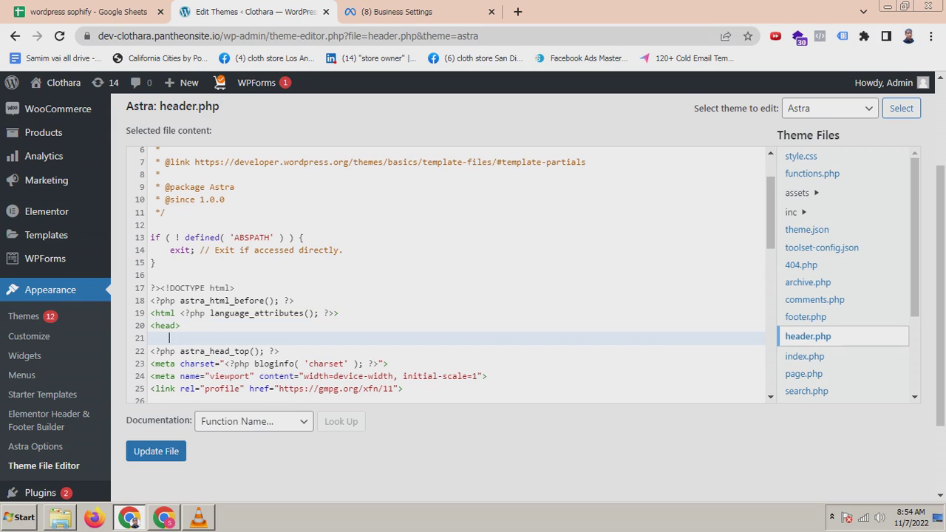
key("Return")
key("Up")
right_click(182, 158)
left_click(200, 236)
scroll(444, 273, "down", 2)
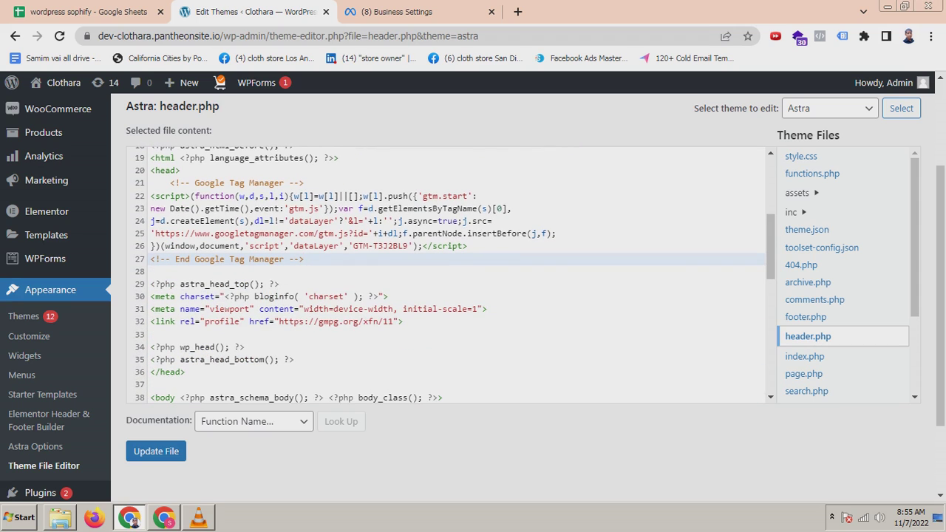
scroll(444, 273, "down", 2)
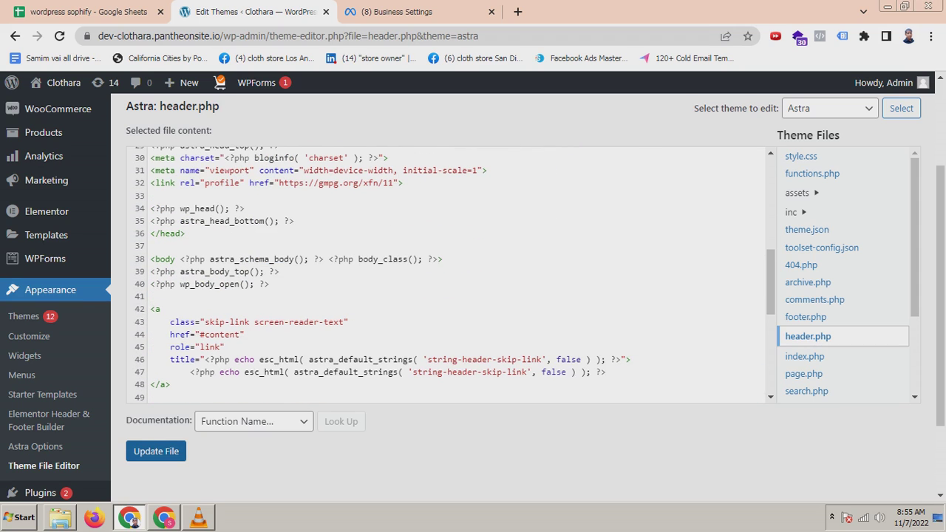
left_click(156, 451)
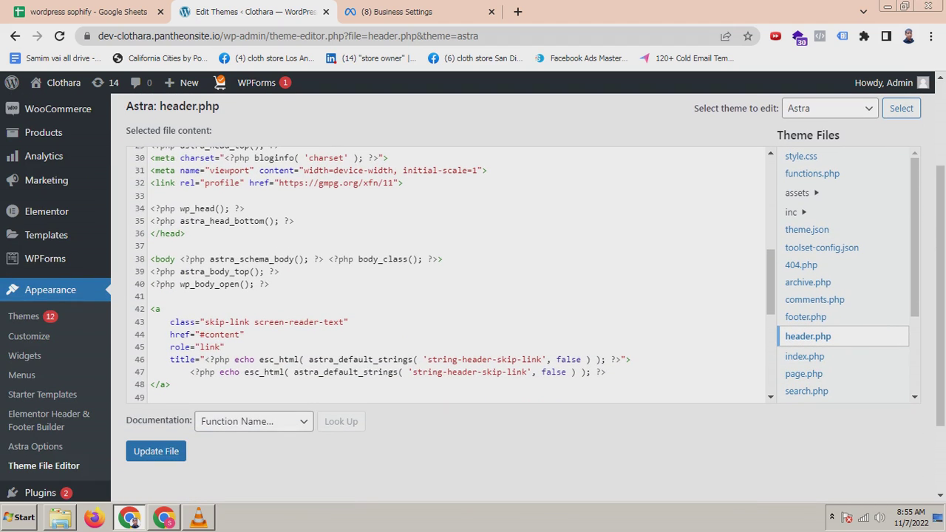
Step: Leave the theme file editor without keeping the header.php edit and open the page for adding a new plugin
scroll(444, 273, "up", 2)
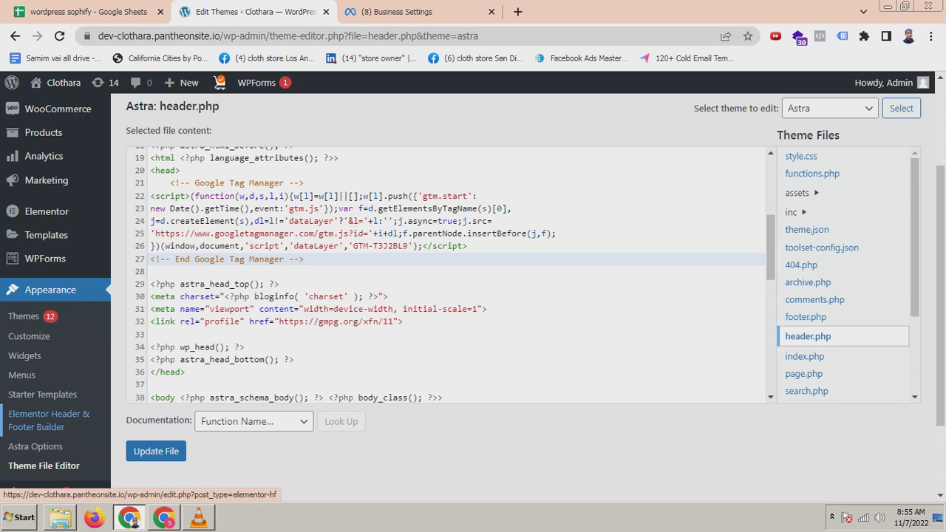
scroll(45, 422, "down", 1)
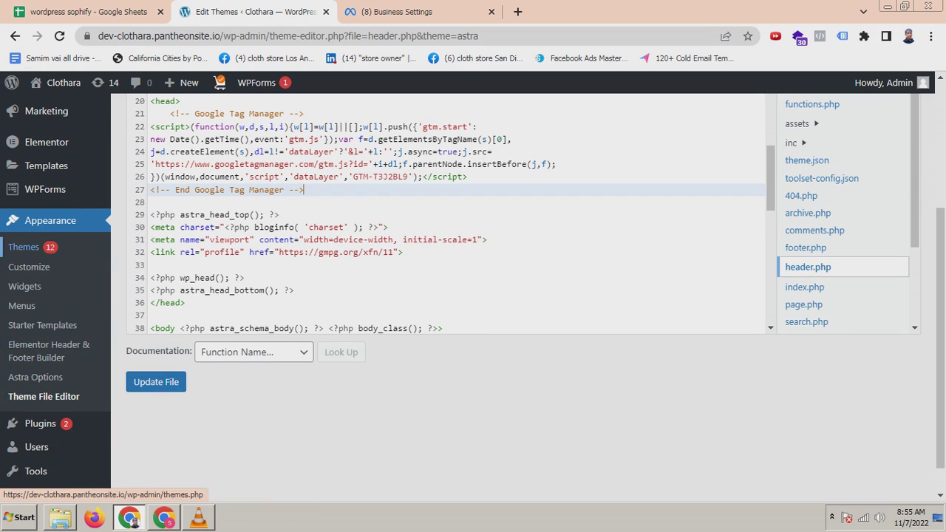
scroll(44, 296, "up", 1)
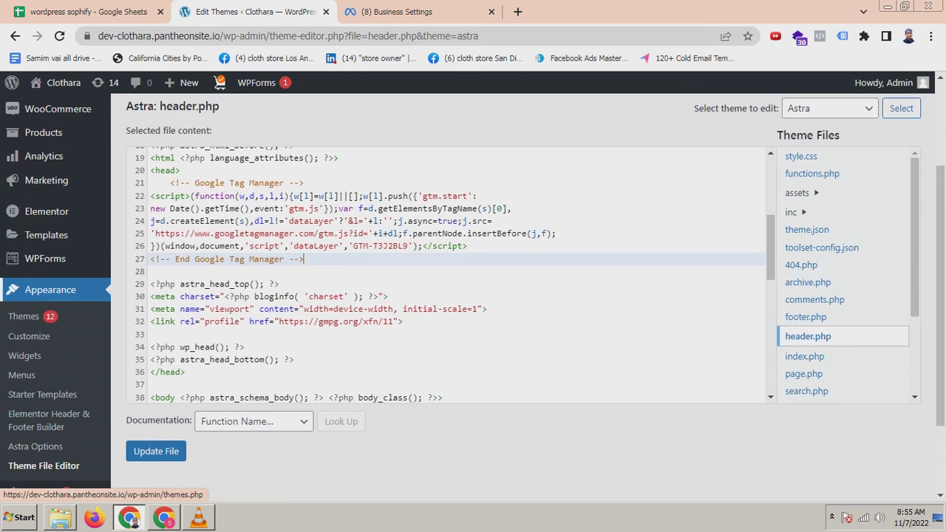
scroll(44, 394, "down", 1)
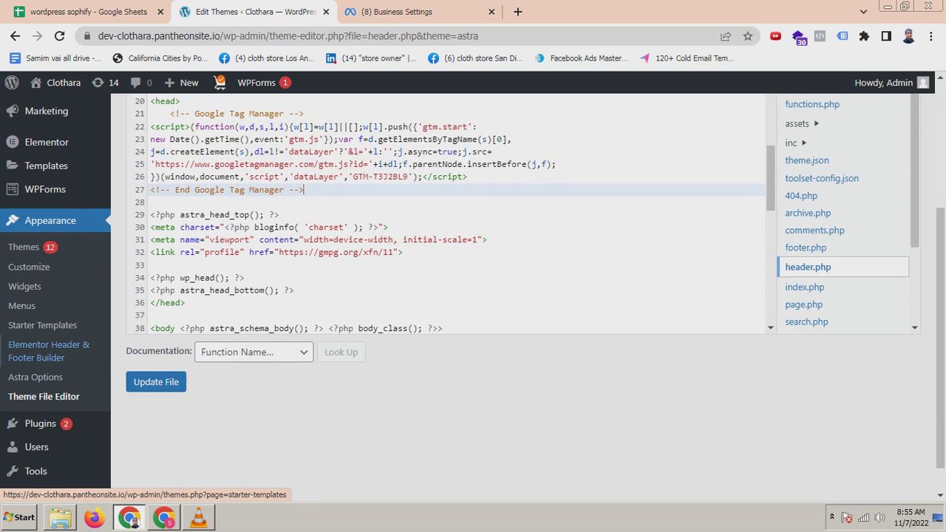
mouse_move(40, 423)
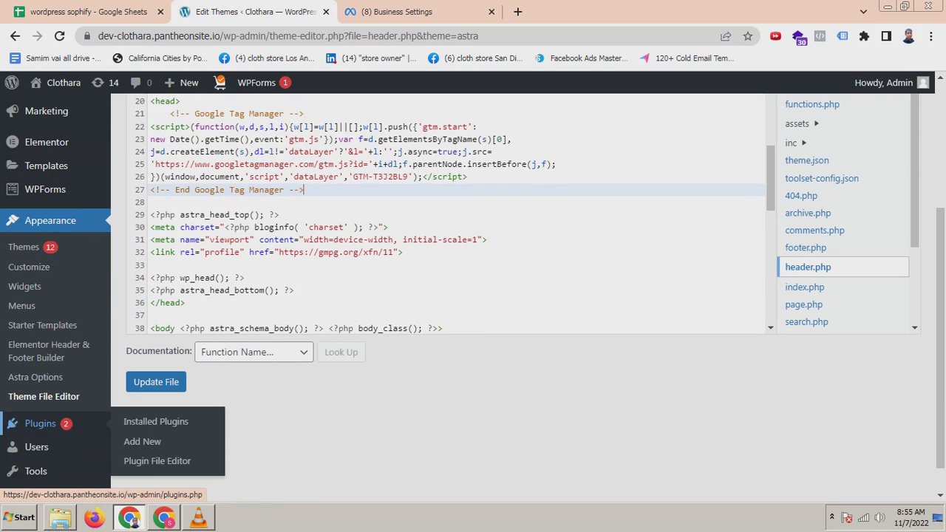
left_click(141, 441)
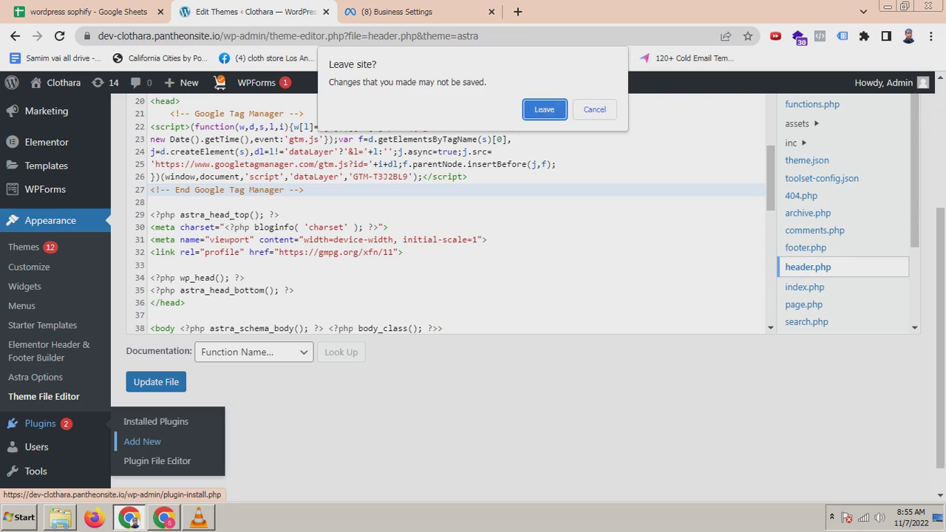
key("Escape")
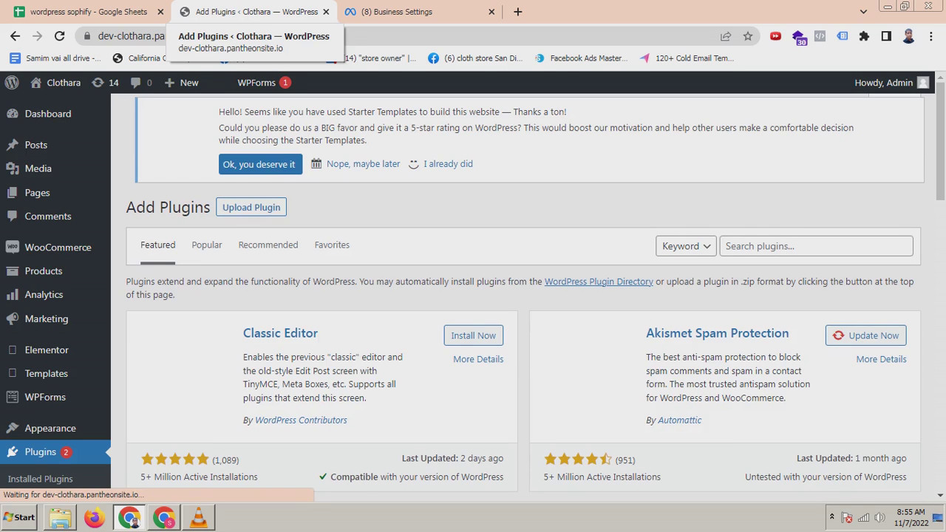
Step: Search the plugin directory for "google tag manager"
left_click(814, 246)
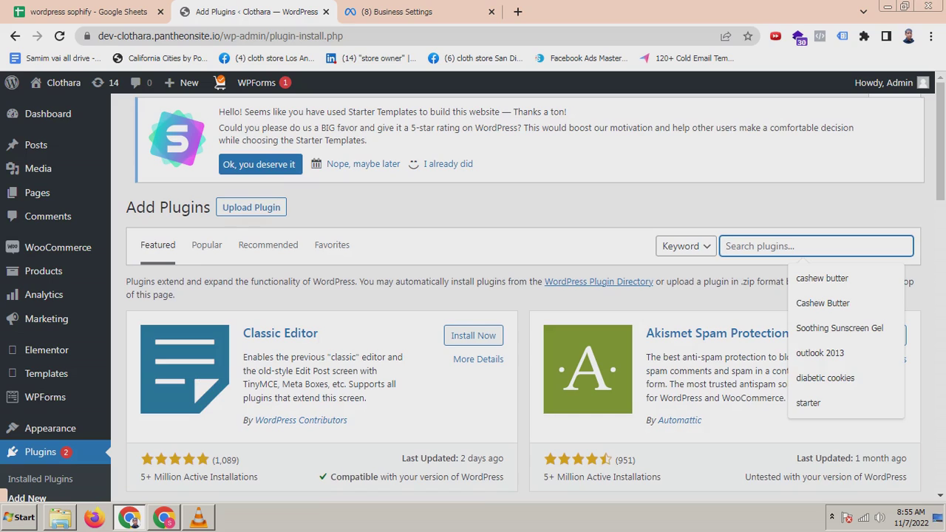
type("goo")
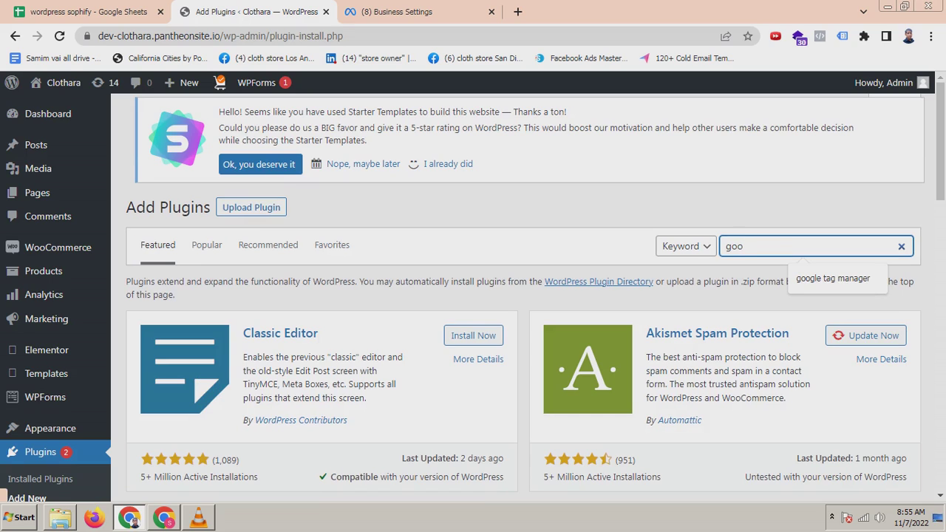
key("Down")
key("Return")
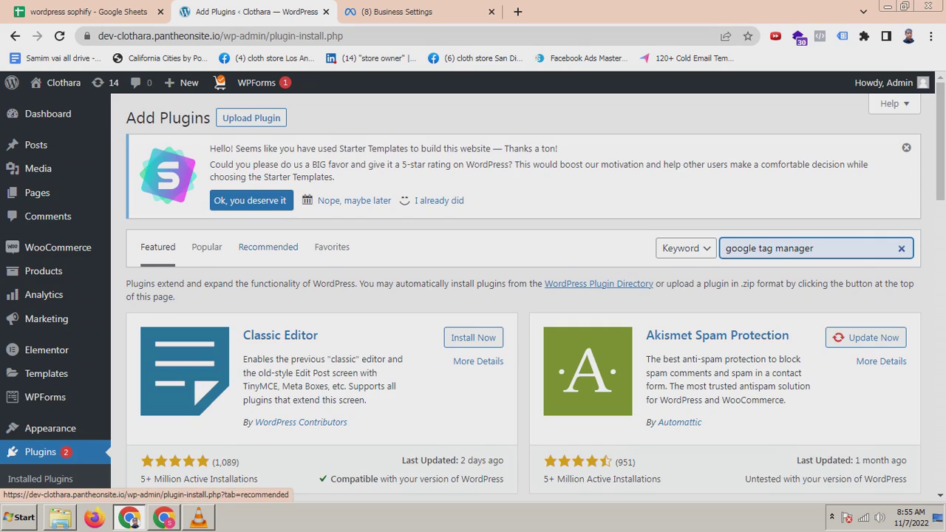
scroll(268, 247, "down", 2)
scroll(268, 247, "up", 2)
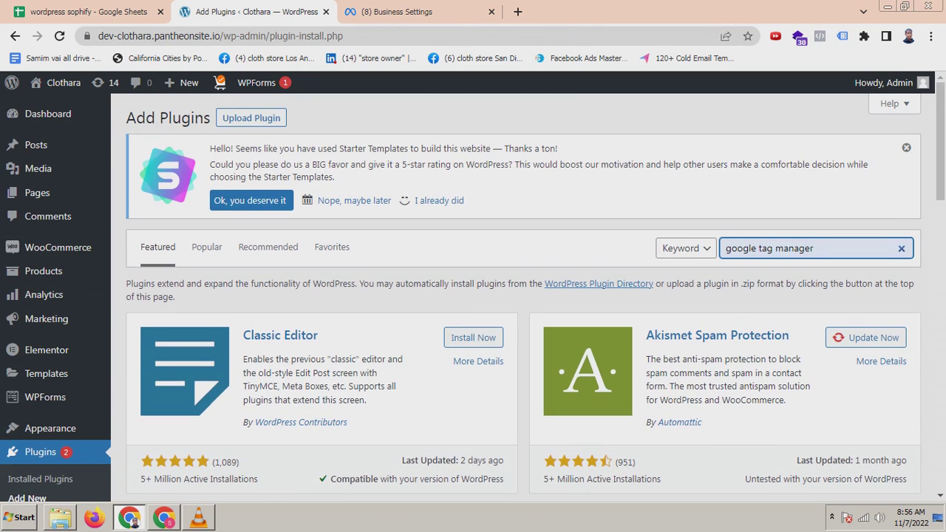
key("Return")
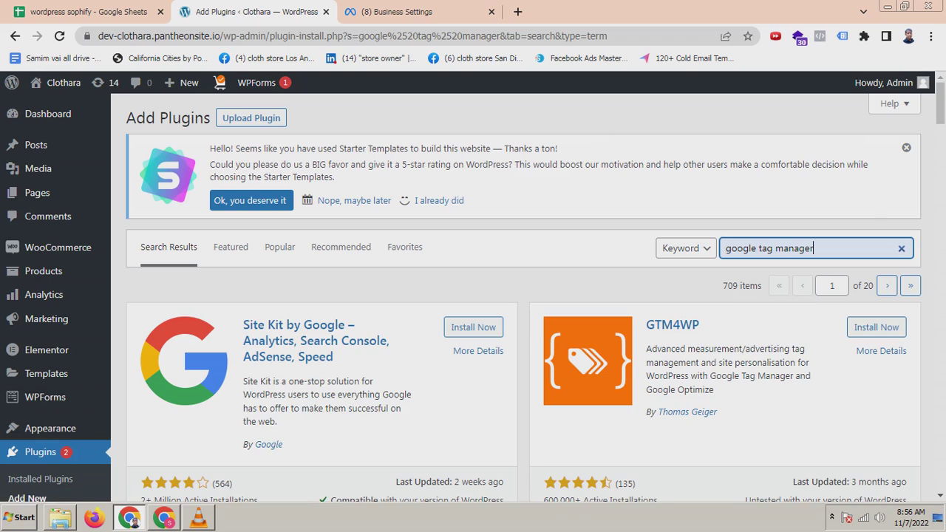
Step: Install and activate the GTM4WP plugin and open its settings from the installed plugins list
left_click(876, 327)
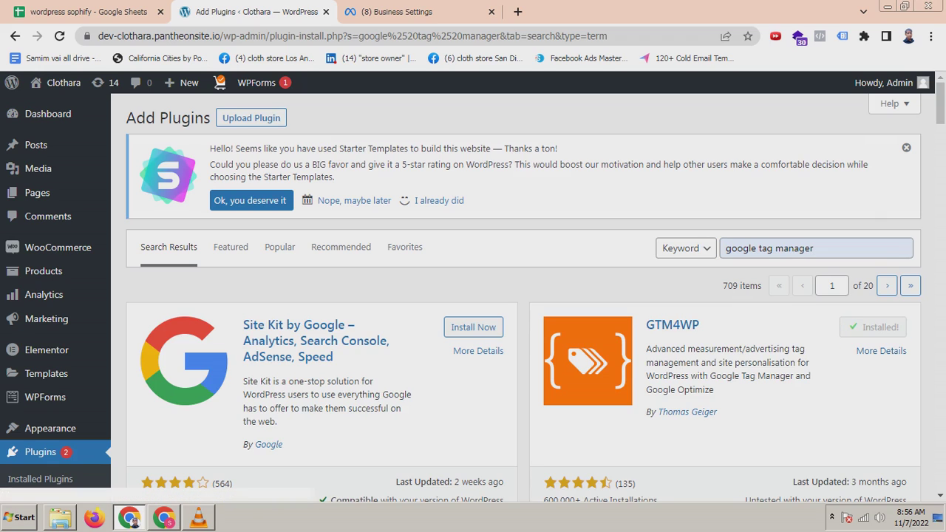
left_click(883, 327)
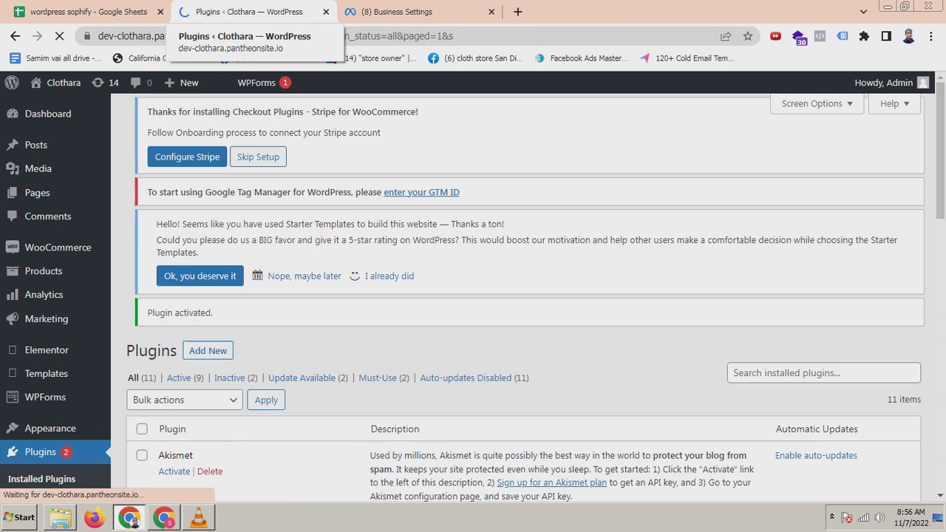
scroll(525, 296, "down", 3)
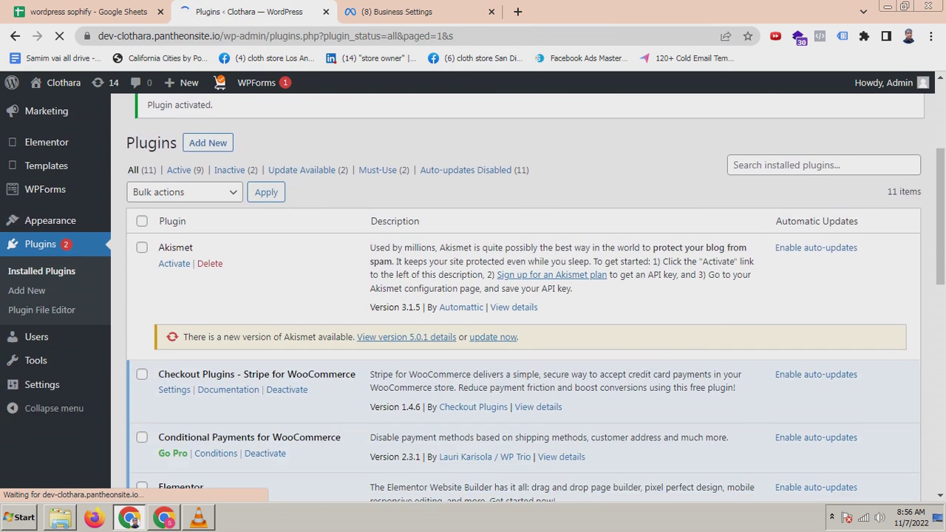
scroll(525, 296, "down", 3)
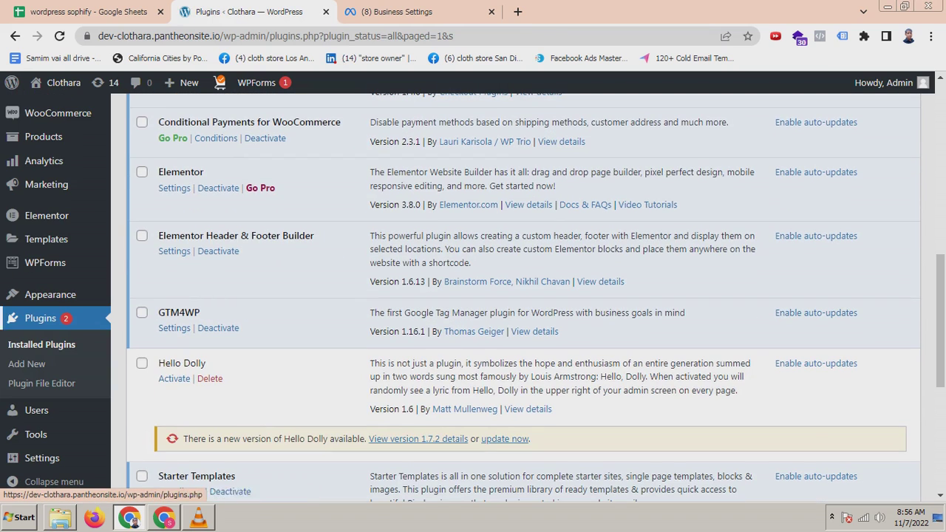
left_click(174, 327)
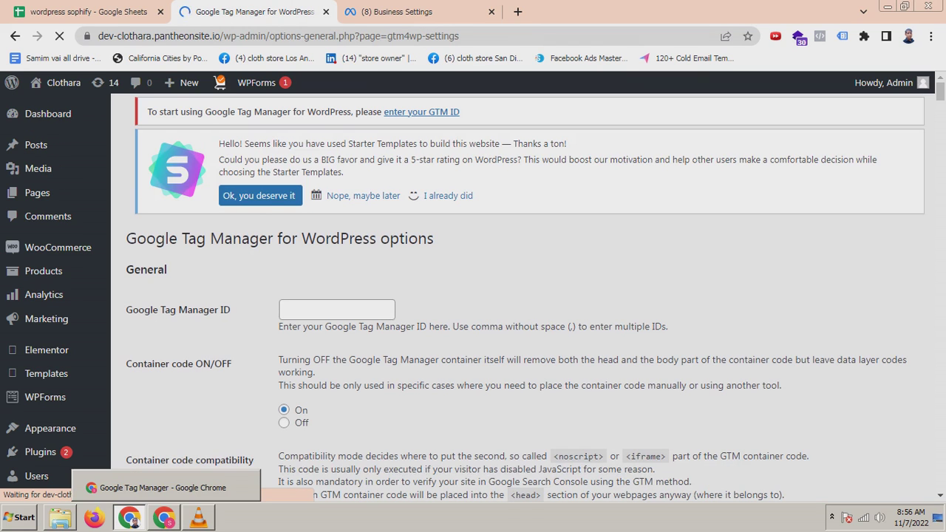
Step: Switch to Google Tag Manager, copy the container ID from the head snippet and close the installation dialog
left_click(163, 518)
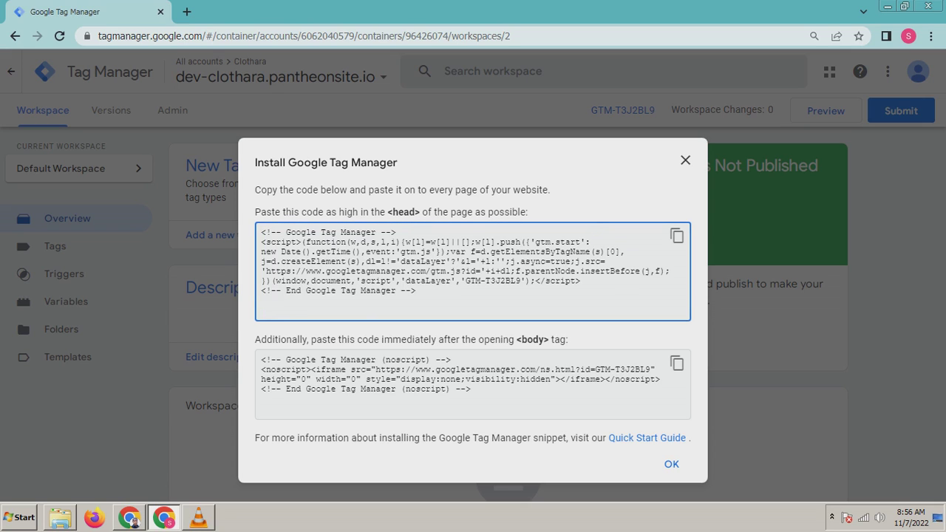
left_click_drag(465, 281, 527, 281)
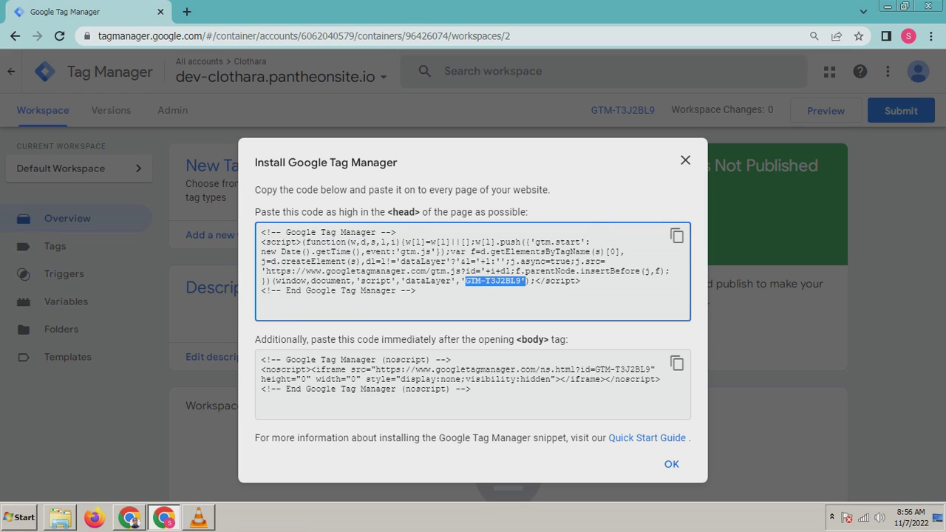
left_click_drag(527, 281, 520, 281)
right_click(483, 281)
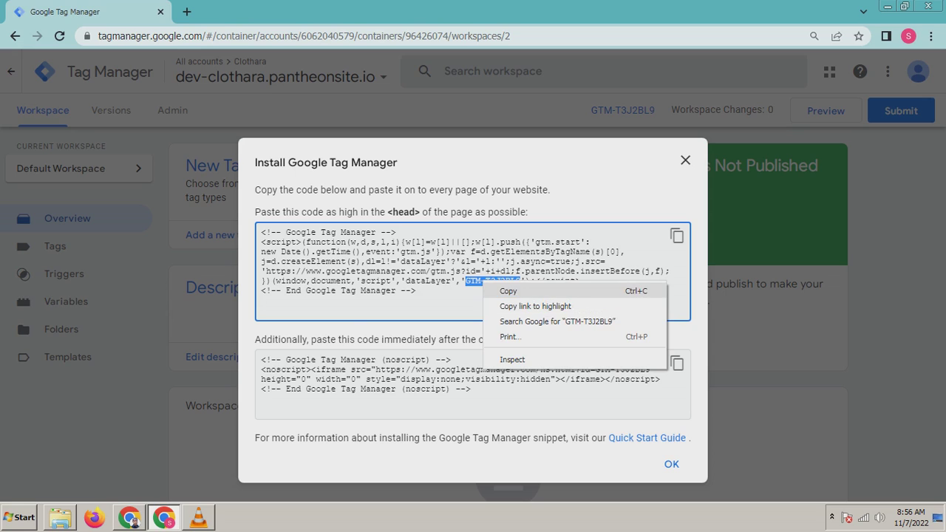
left_click(511, 291)
key("Escape")
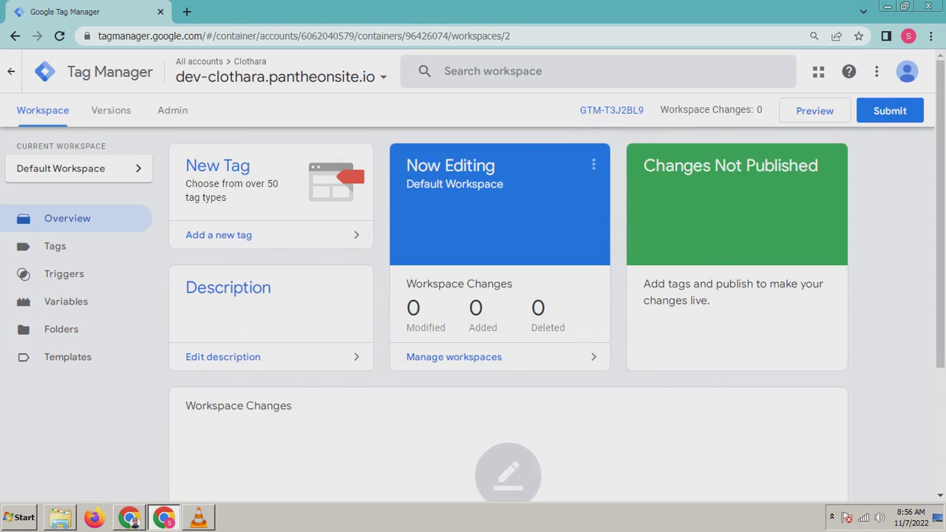
Step: Copy the container ID from the Tag Manager workspace header and switch back to the WordPress plugin settings
left_click_drag(644, 110, 580, 110)
right_click(606, 111)
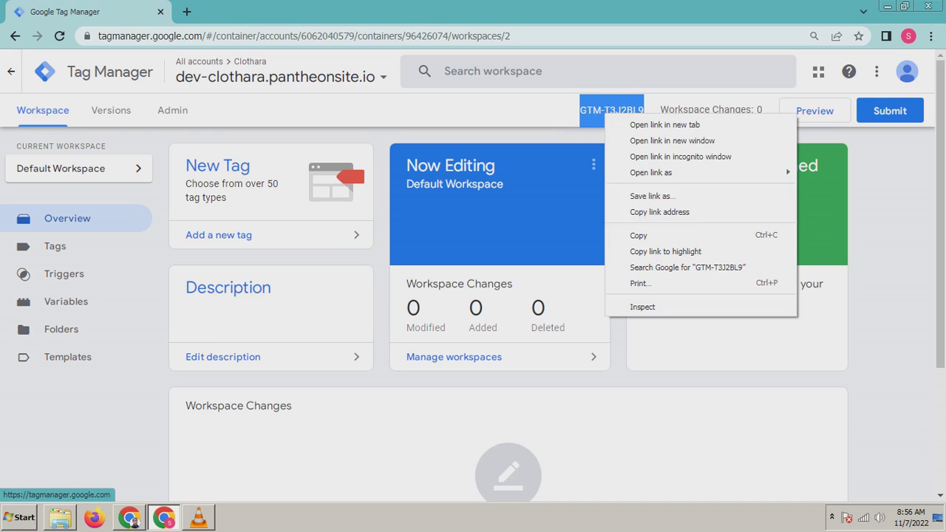
left_click(635, 234)
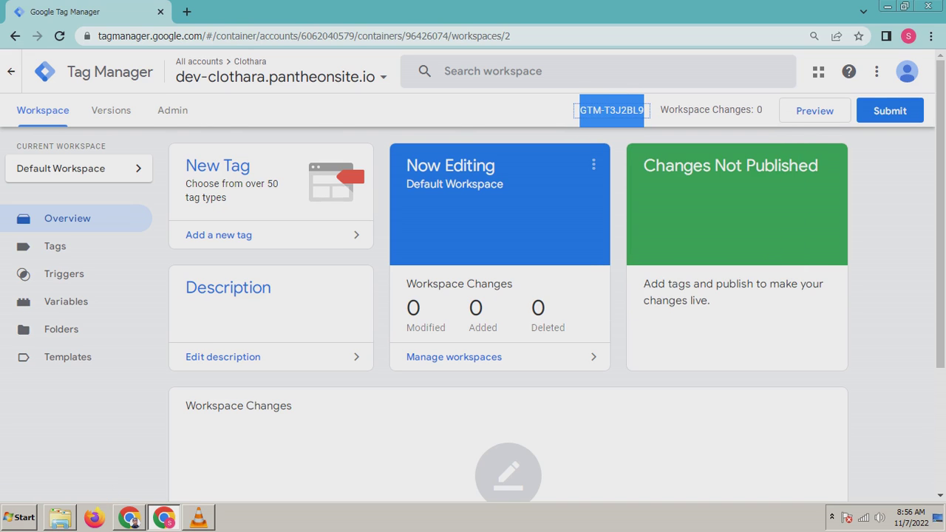
key("alt+Tab")
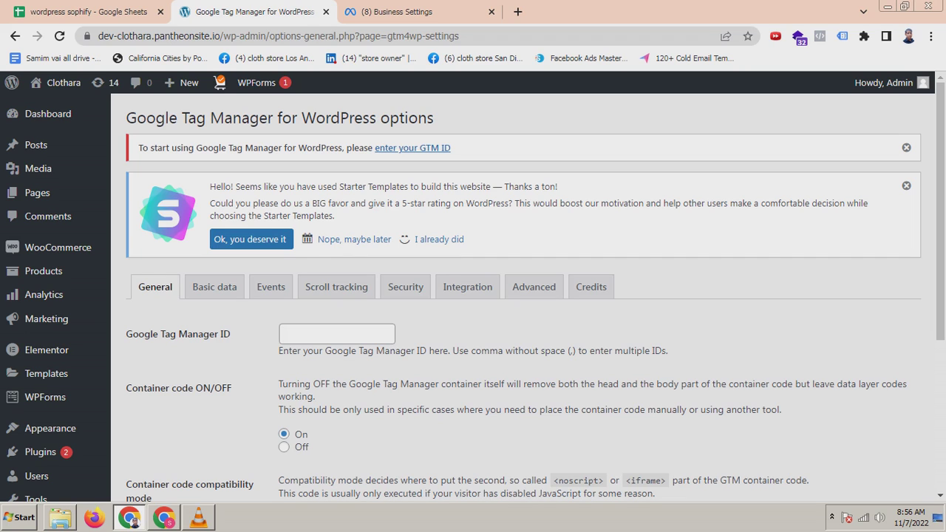
Step: Paste the copied container ID as the Google Tag Manager ID in the plugin's general settings
scroll(518, 295, "down", 1)
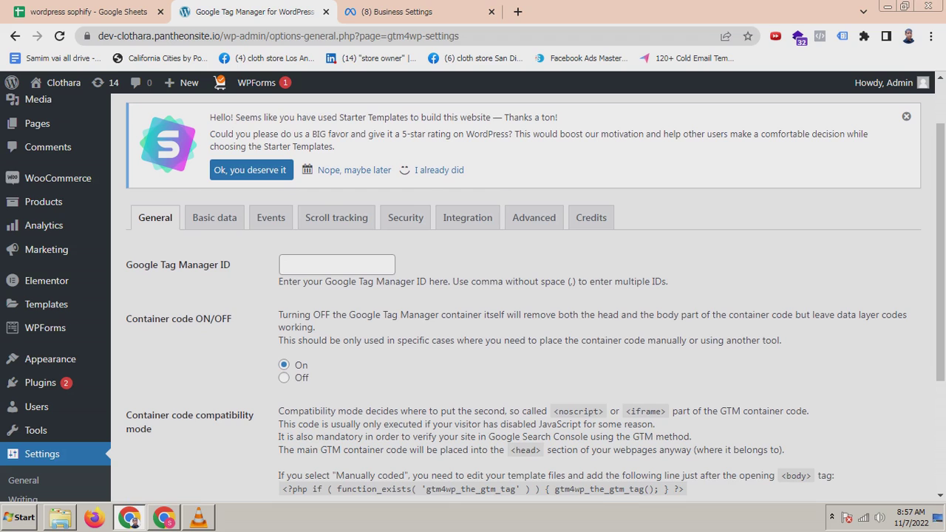
left_click(296, 265)
right_click(294, 267)
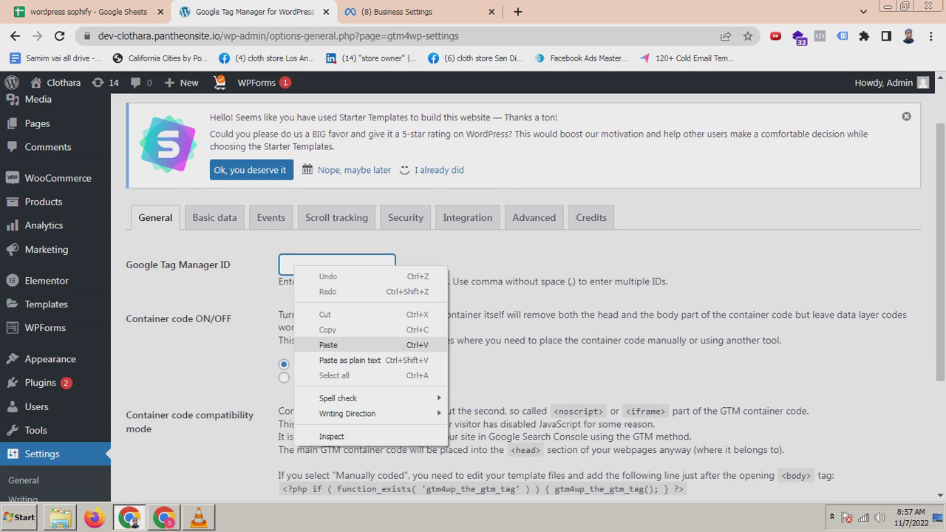
left_click(328, 346)
key("Tab")
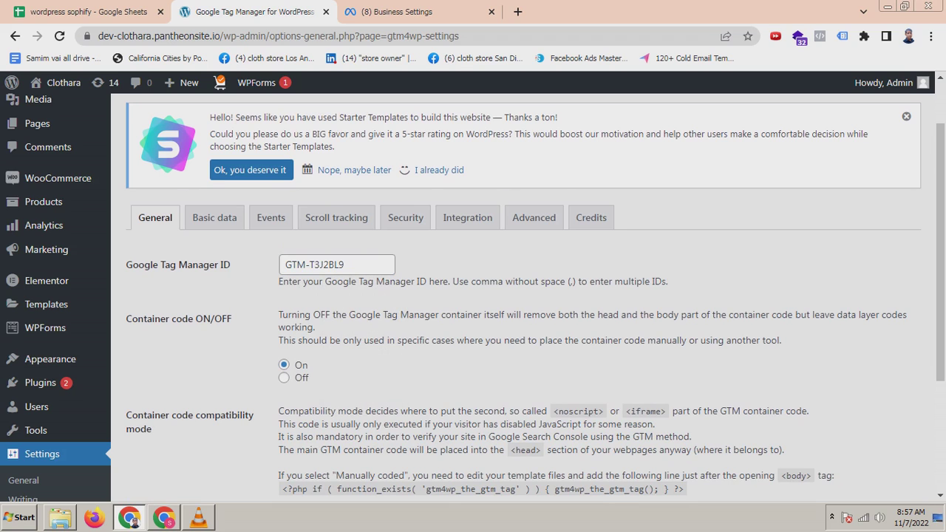
Step: Choose "Footer of the page" as the container code compatibility mode and save the plugin settings
scroll(518, 296, "down", 1)
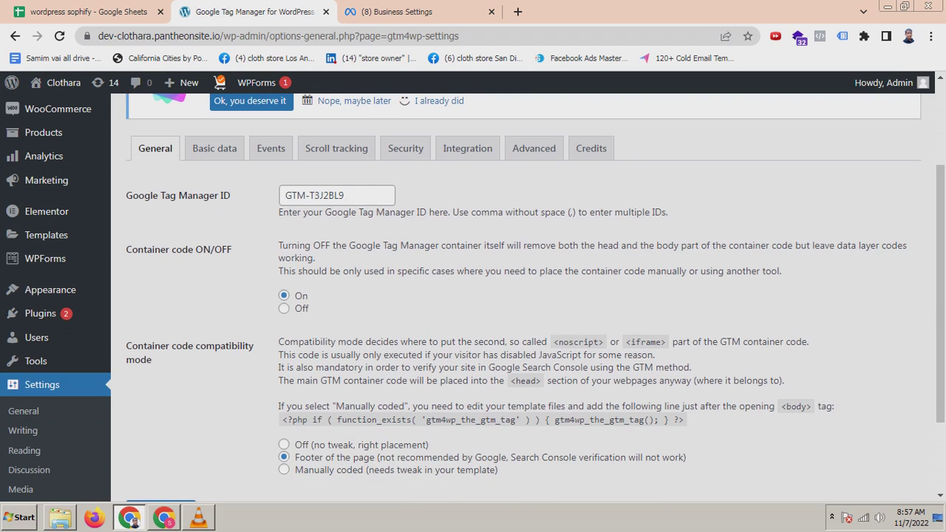
scroll(517, 295, "down", 1)
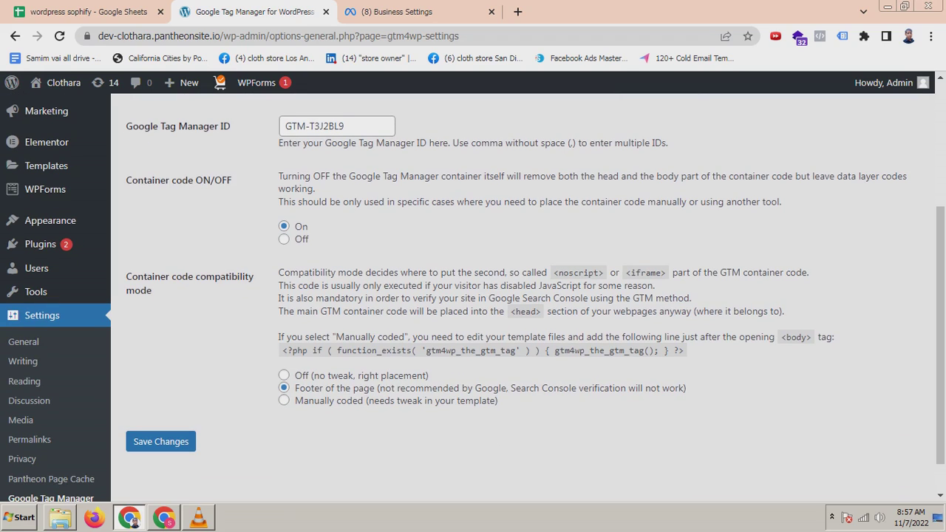
left_click(283, 388)
key("Down")
key("Up")
key("Tab")
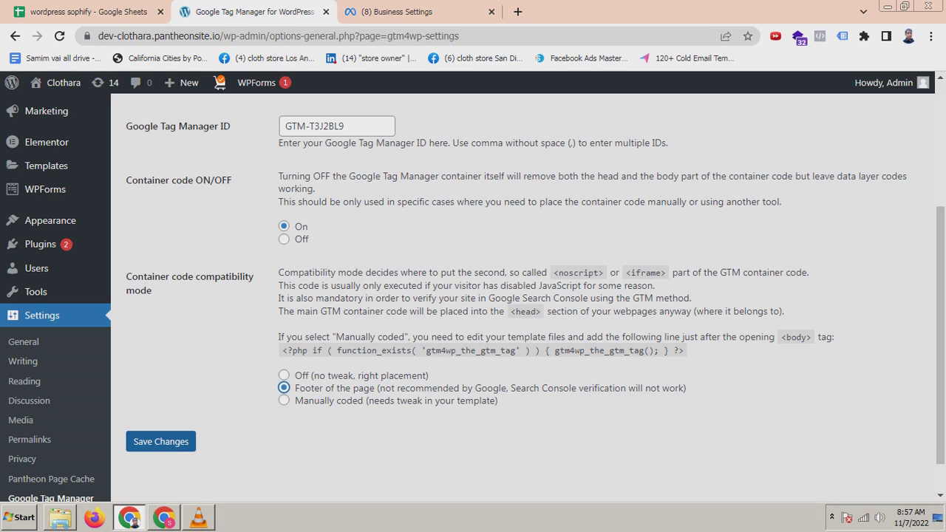
key("Tab")
key("Return")
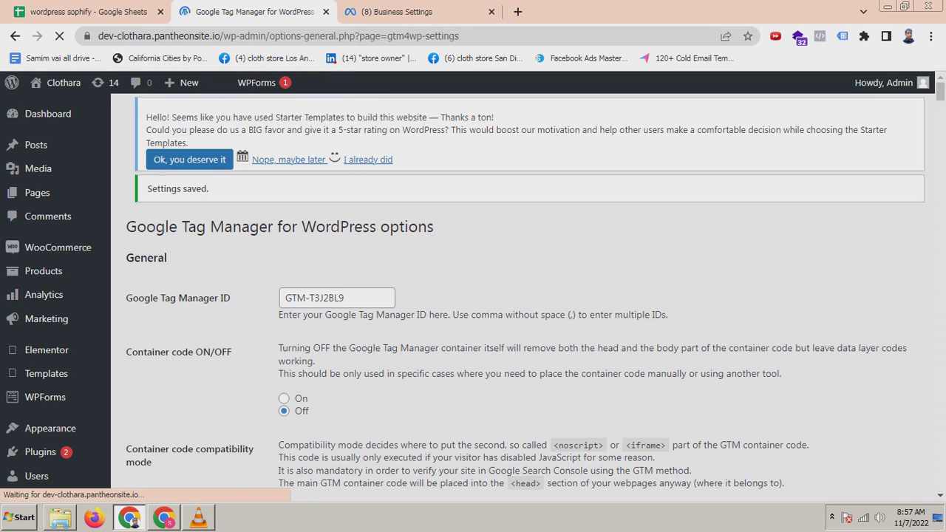
Step: Set the container code option to On in the plugin's general settings
scroll(518, 296, "down", 1)
scroll(518, 296, "down", 1)
left_click(284, 272)
Step: Look through the plugin's compatibility, basic data, scroll tracking and tag options, and visit the Clothara site
scroll(284, 272, "down", 3)
scroll(517, 296, "down", 12)
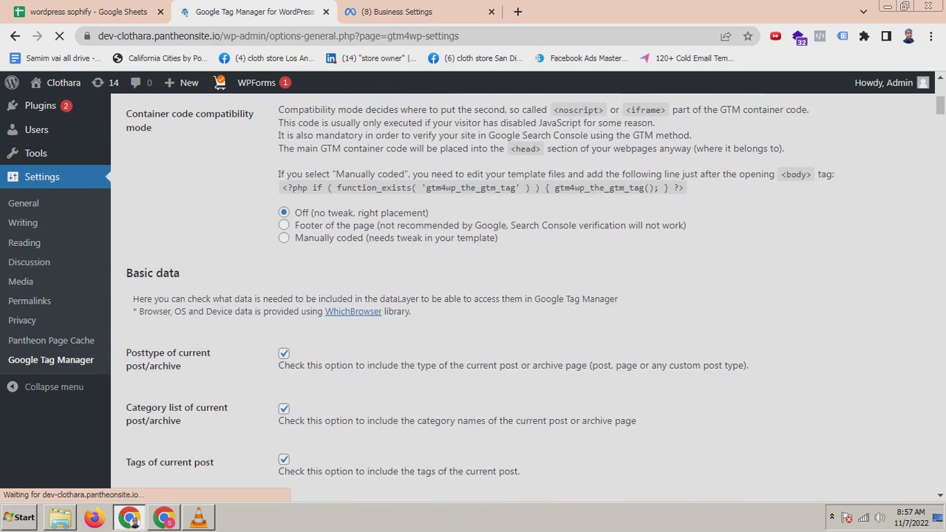
scroll(518, 296, "down", 13)
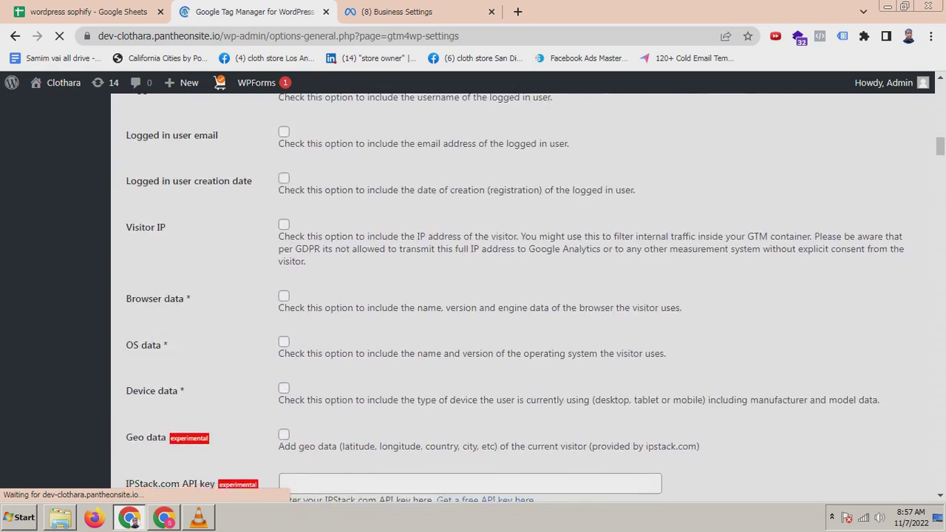
scroll(518, 296, "down", 20)
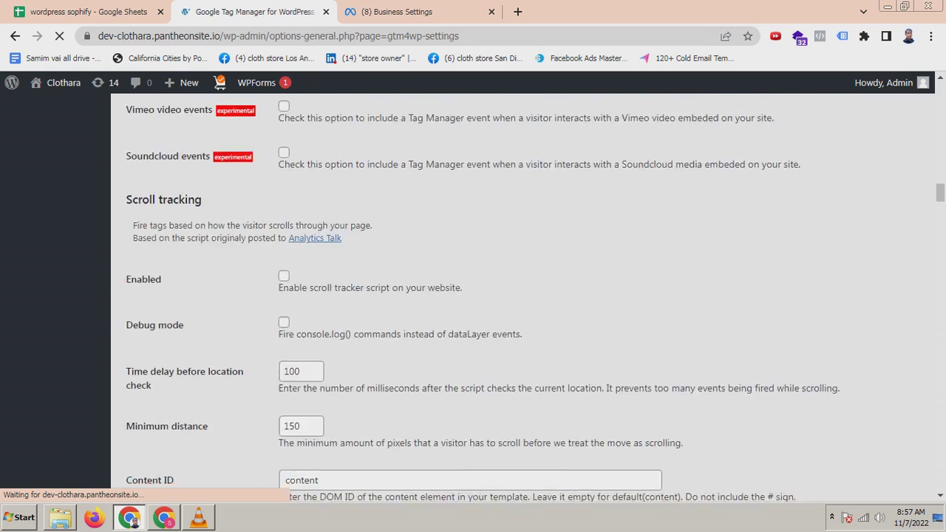
scroll(517, 295, "down", 18)
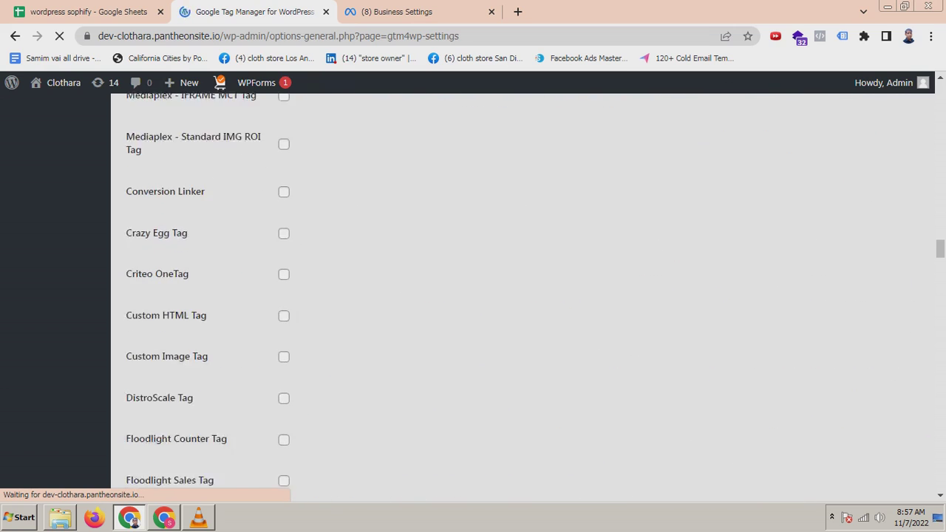
scroll(517, 295, "up", 10)
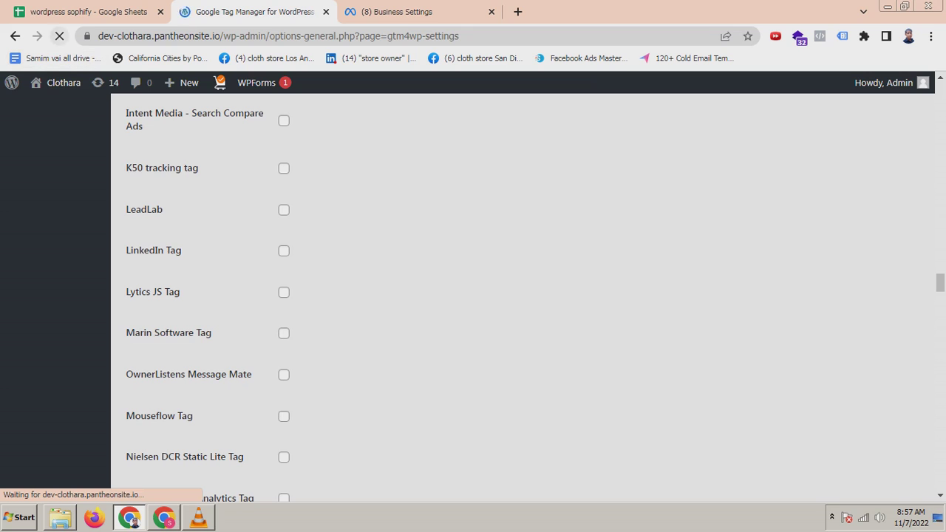
scroll(518, 296, "up", 4)
mouse_move(59, 83)
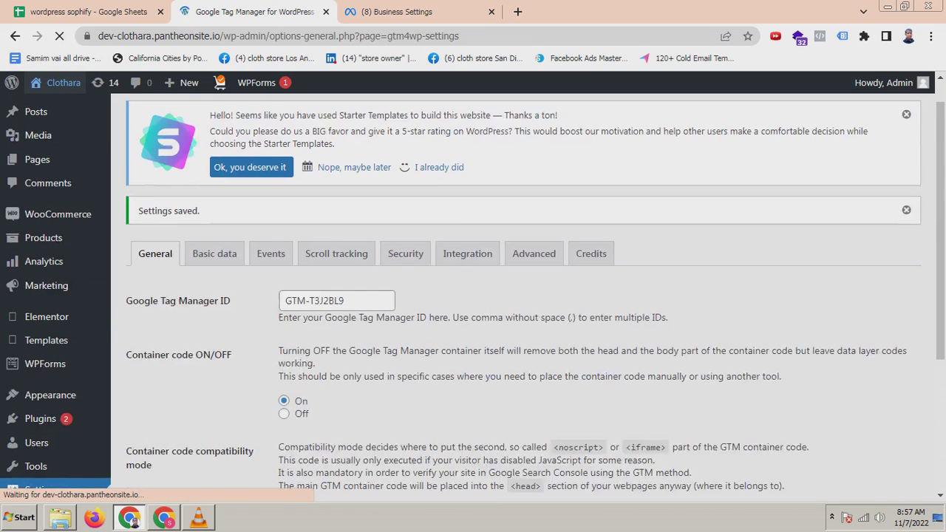
left_click(63, 82)
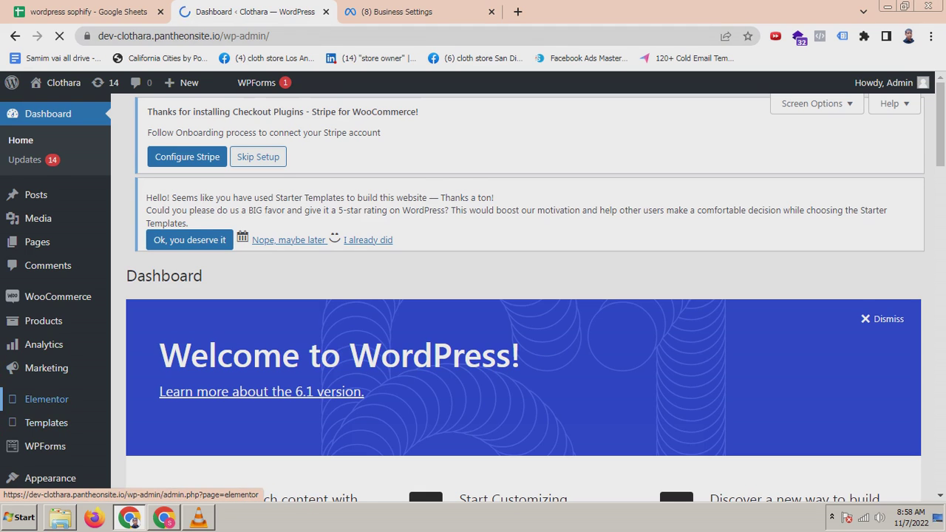
scroll(8, 403, "down", 1)
scroll(7, 384, "down", 1)
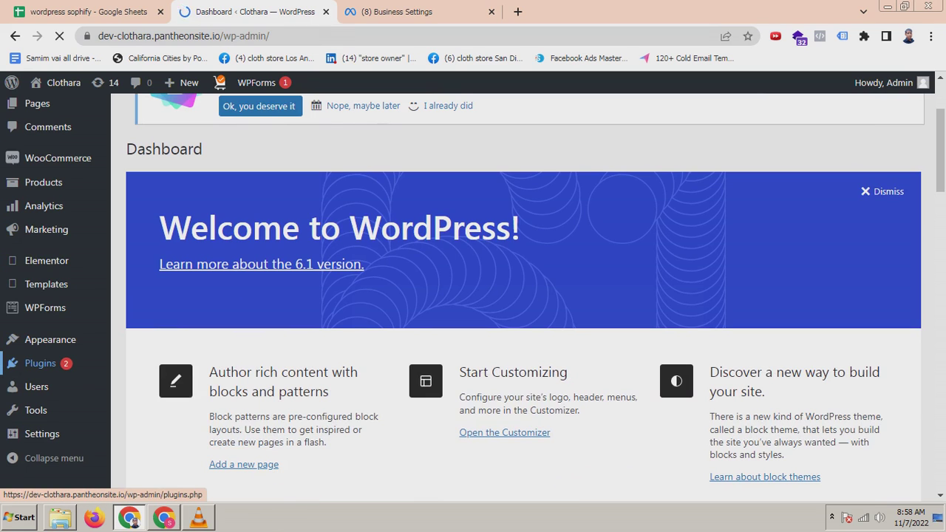
scroll(41, 362, "up", 2)
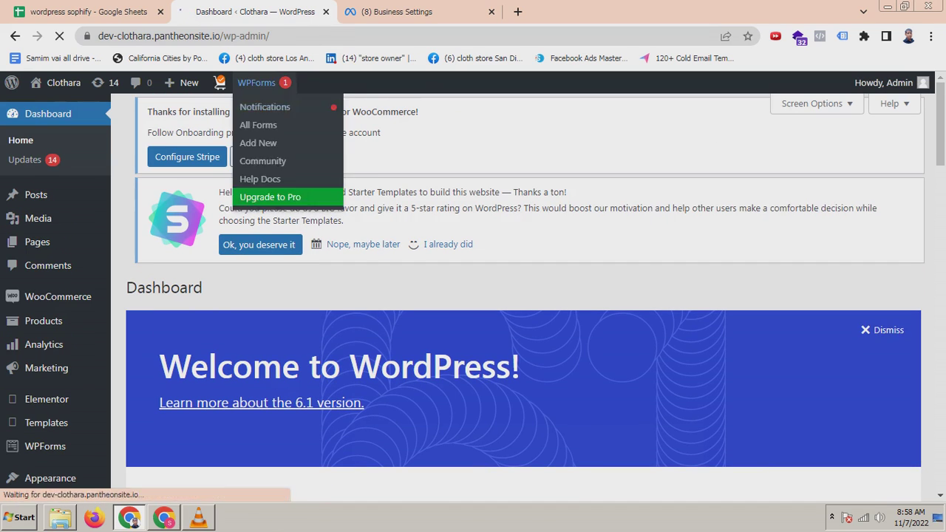